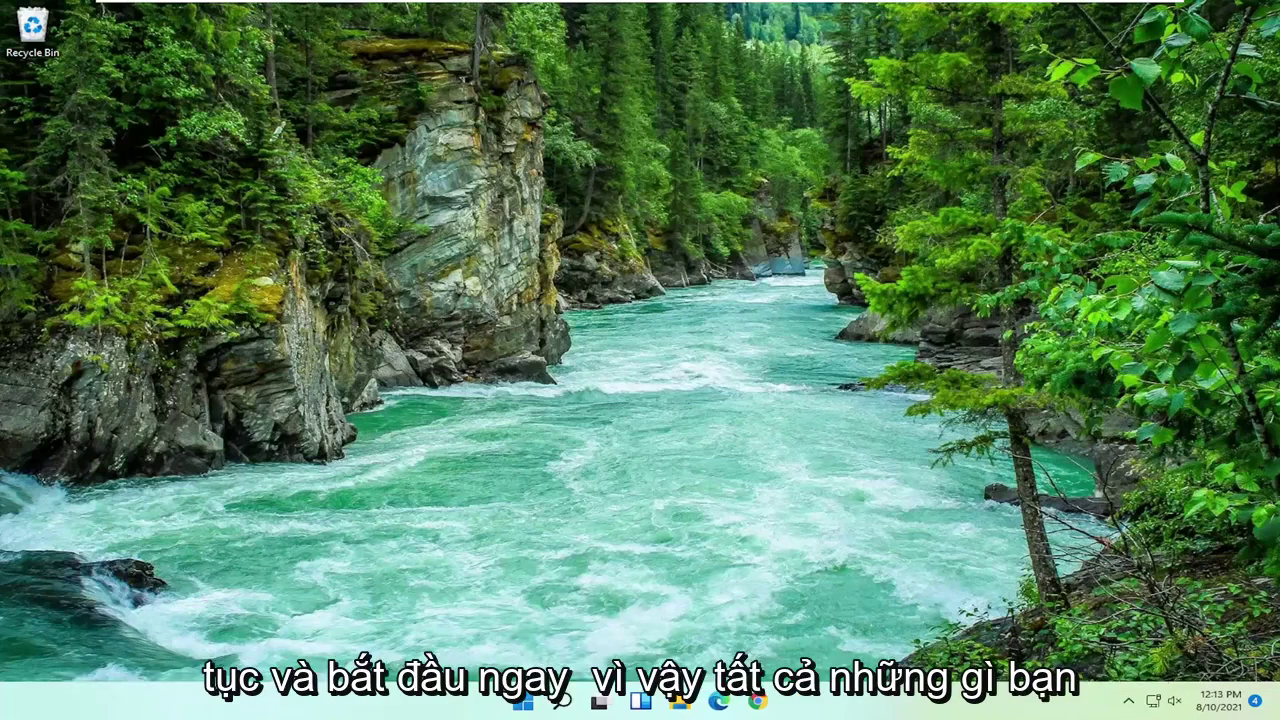
# - Search Windows for regedit, run Registry Editor as administrator and allow it to make changes to the device
pyautogui.click(565, 705)
pyautogui.write('reged')
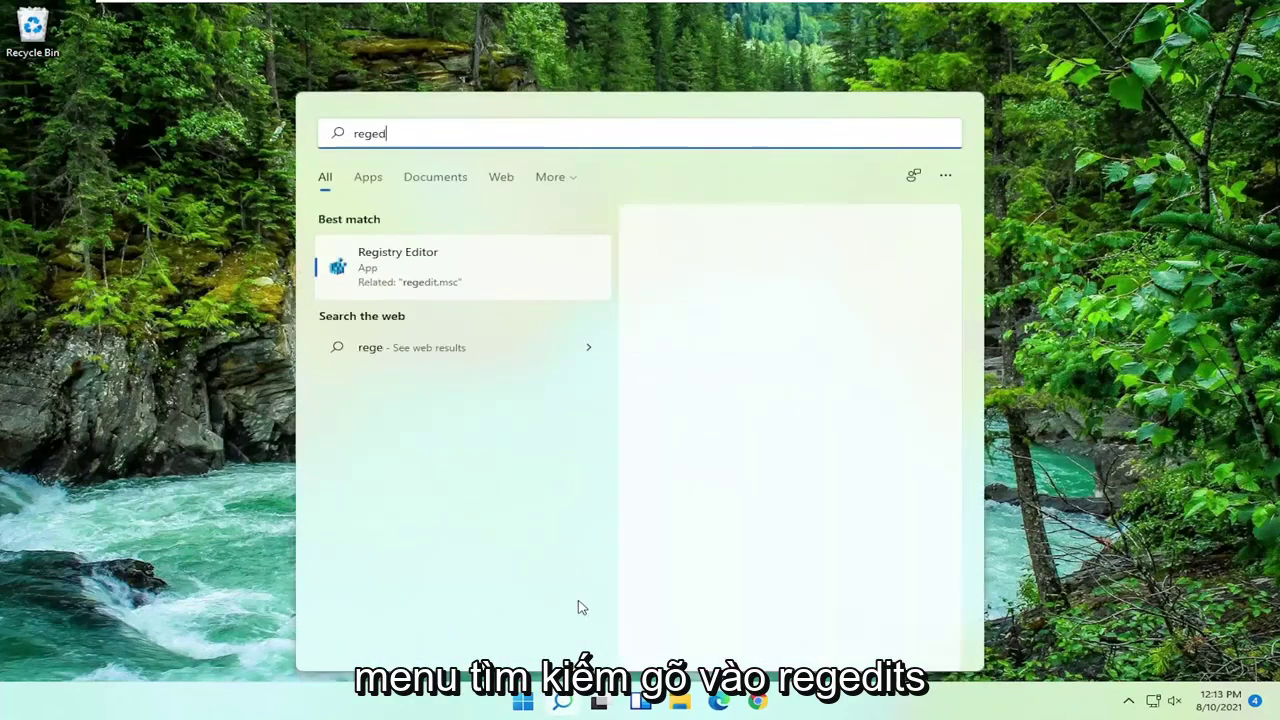
pyautogui.write('it')
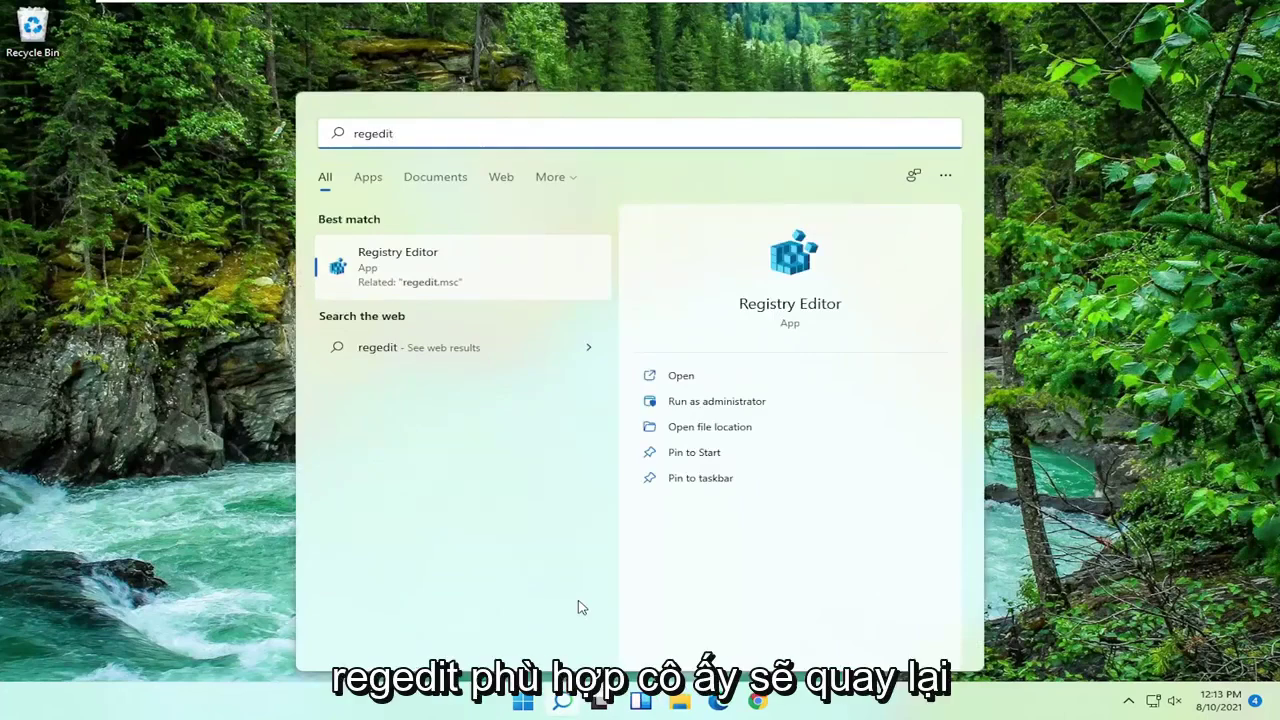
pyautogui.rightClick(444, 281)
pyautogui.click(550, 298)
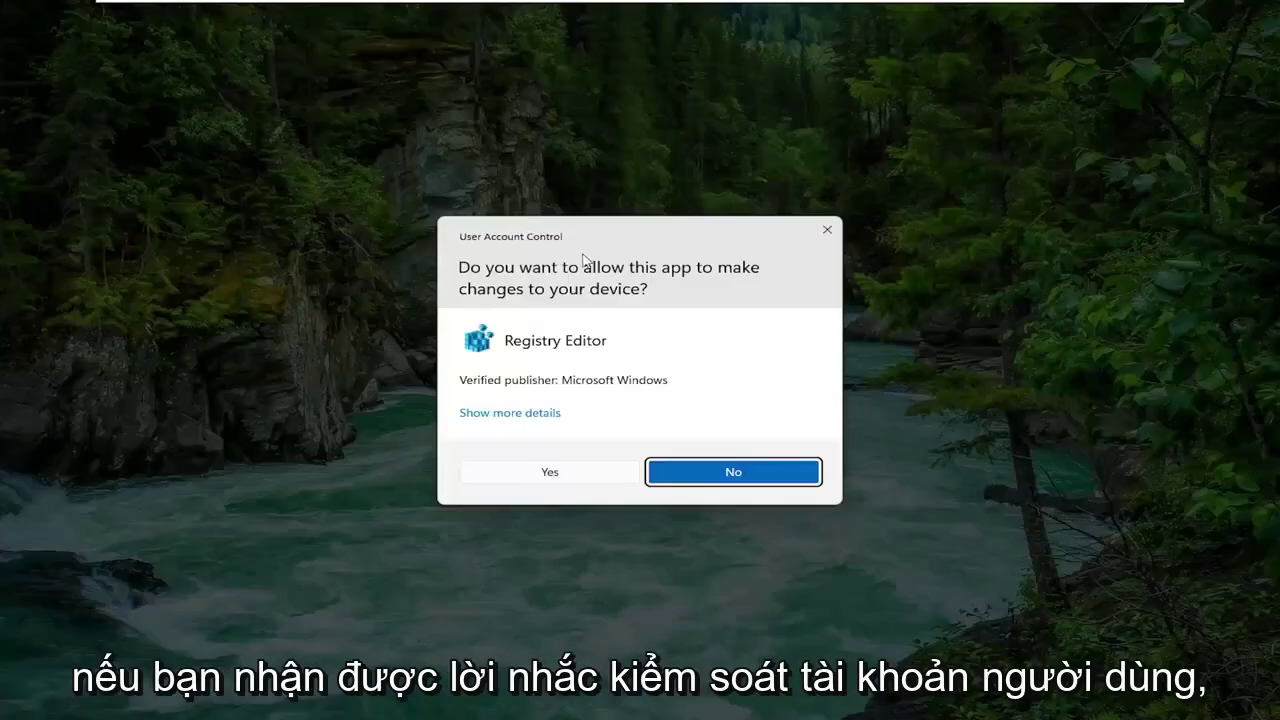
pyautogui.click(550, 474)
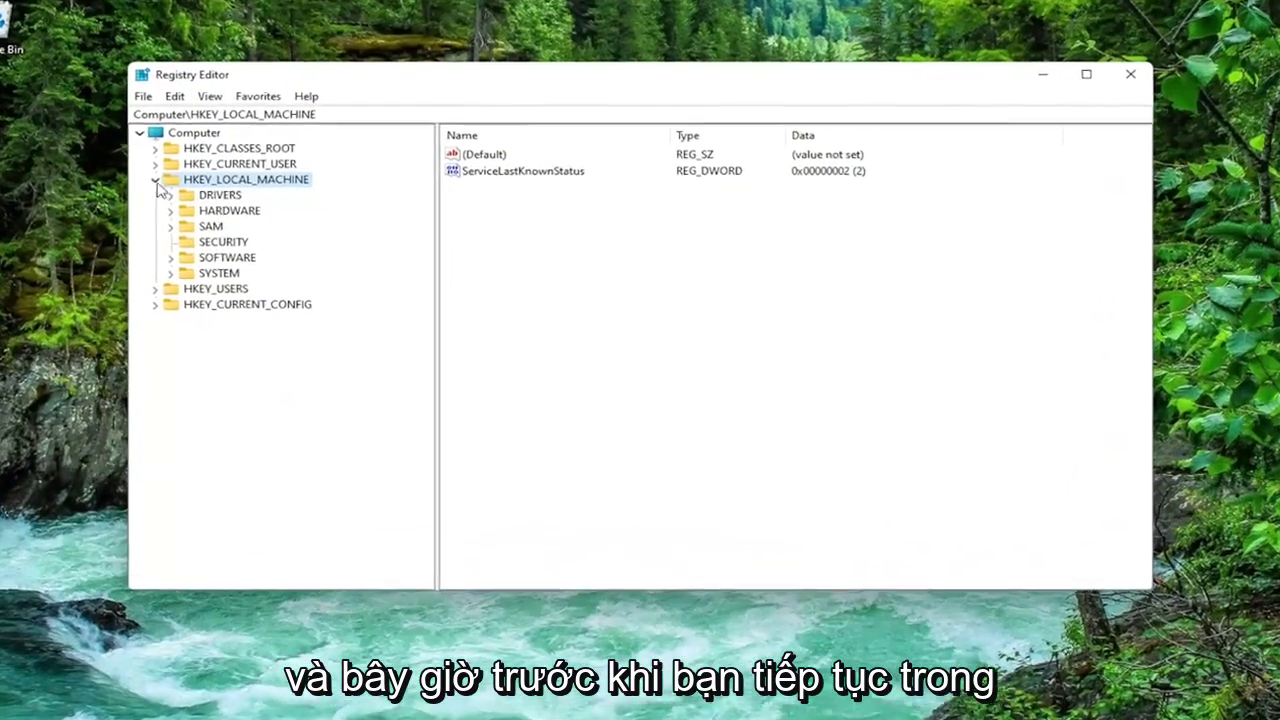
# - Collapse the registry tree to Computer, open the registry export with range All, and close it without saving
pyautogui.click(155, 180)
pyautogui.press('Left')
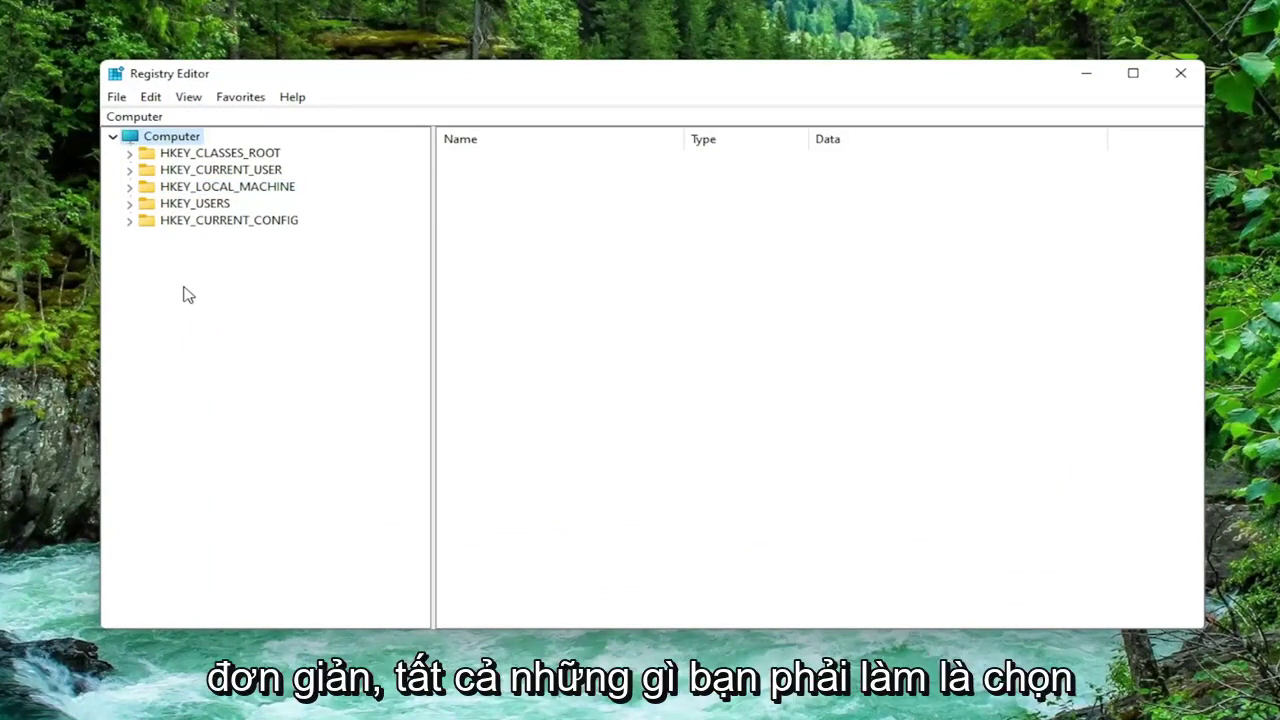
pyautogui.click(120, 97)
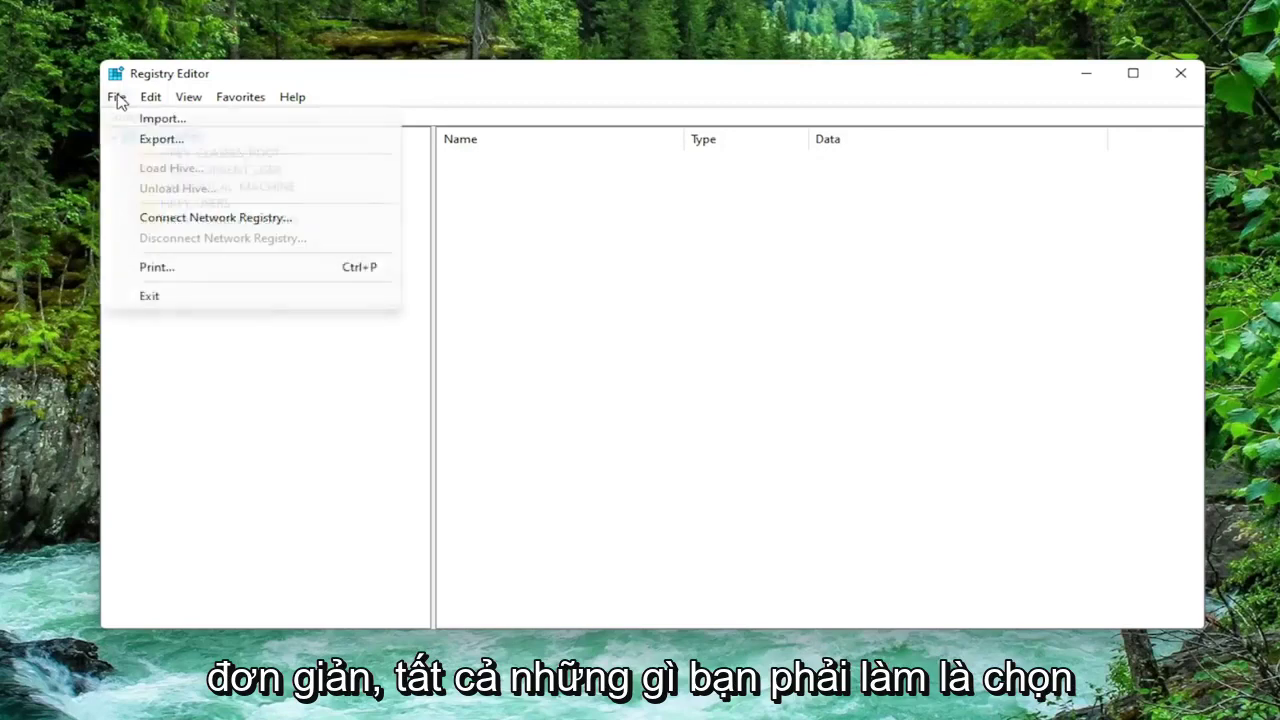
pyautogui.click(148, 139)
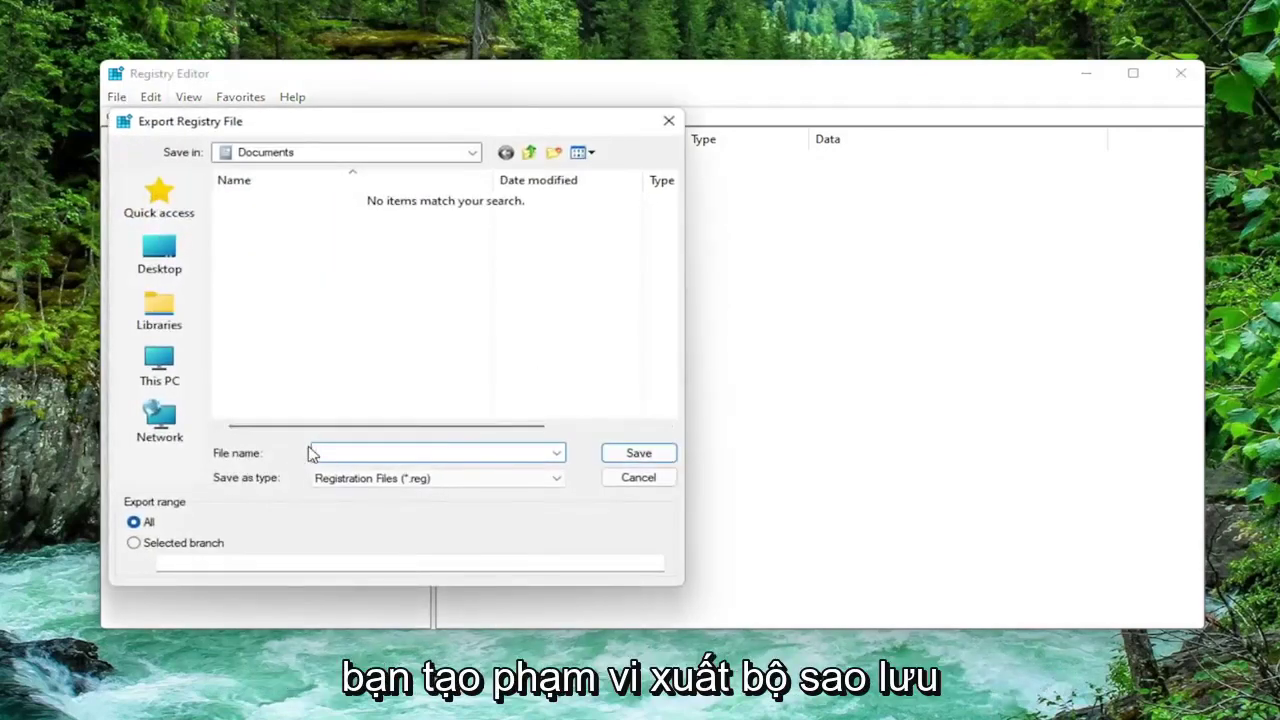
pyautogui.click(312, 453)
pyautogui.click(134, 521)
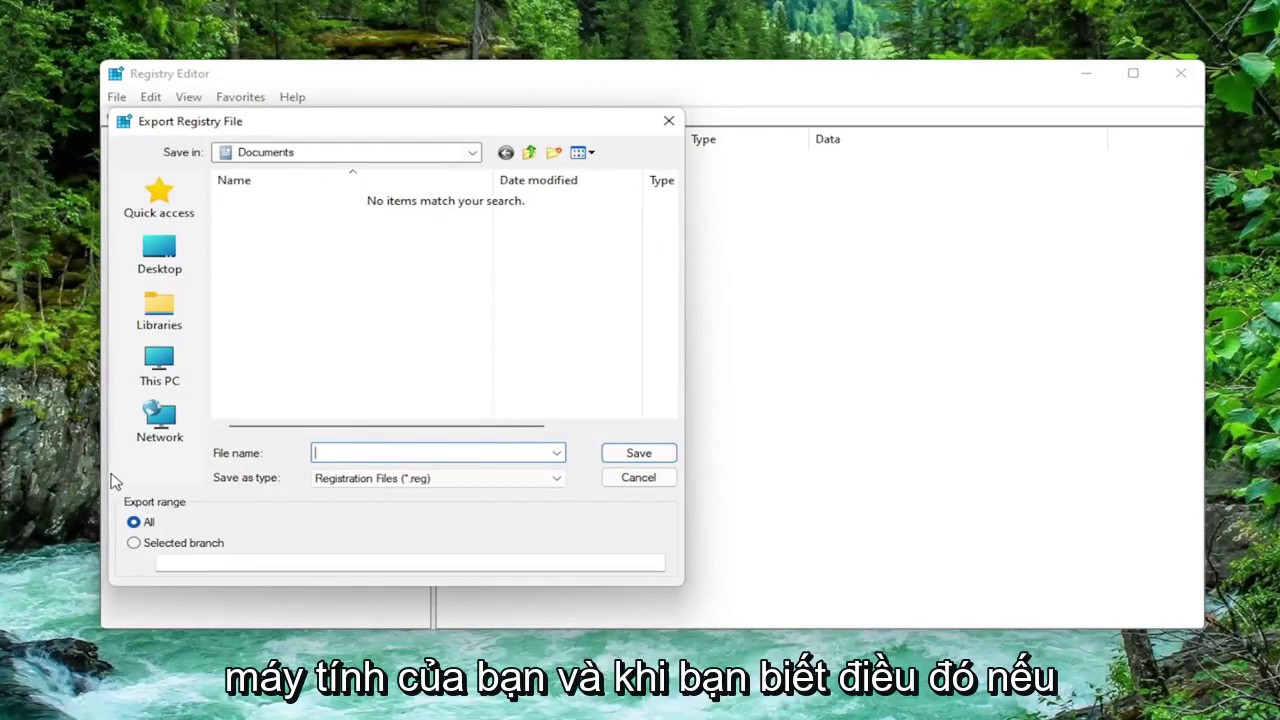
pyautogui.click(668, 121)
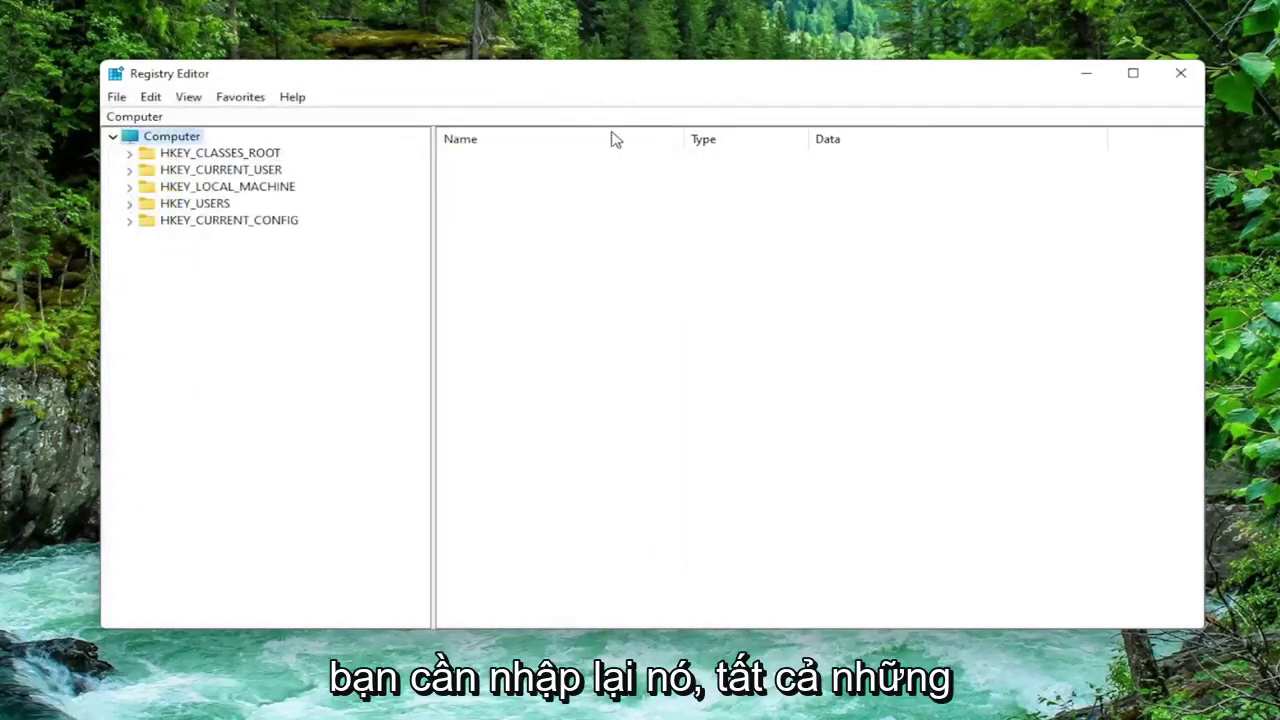
# - Open the registry file import dialog and cancel it without choosing a file
pyautogui.click(116, 96)
pyautogui.click(150, 121)
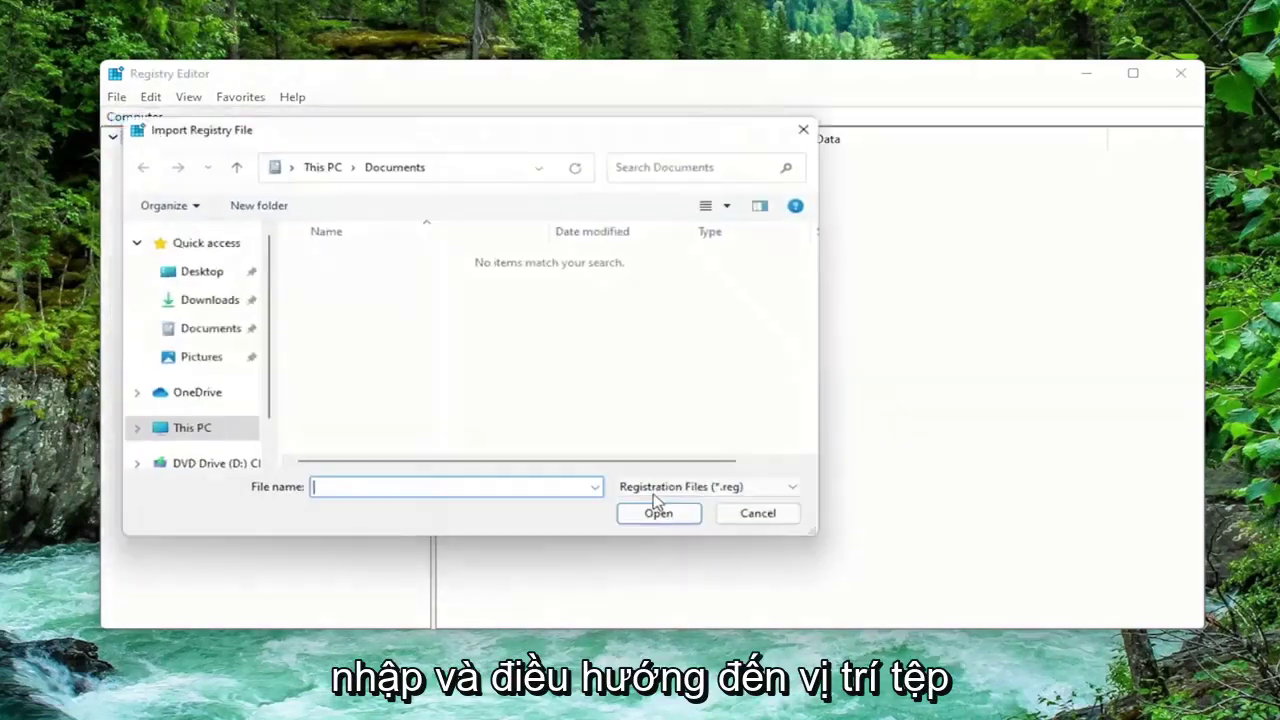
pyautogui.click(784, 528)
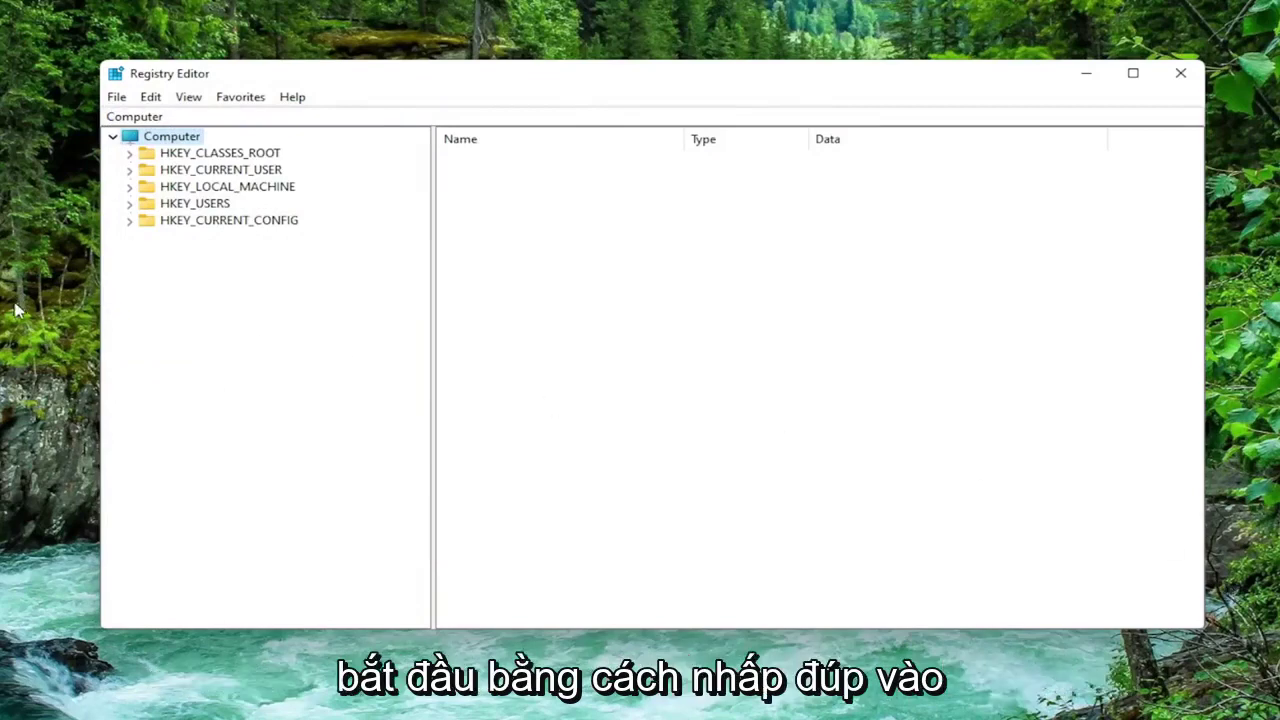
# - Navigate to HKEY_LOCAL_MACHINE\SOFTWARE\Policies\Microsoft\Windows Defender and expand that key
pyautogui.doubleClick(208, 188)
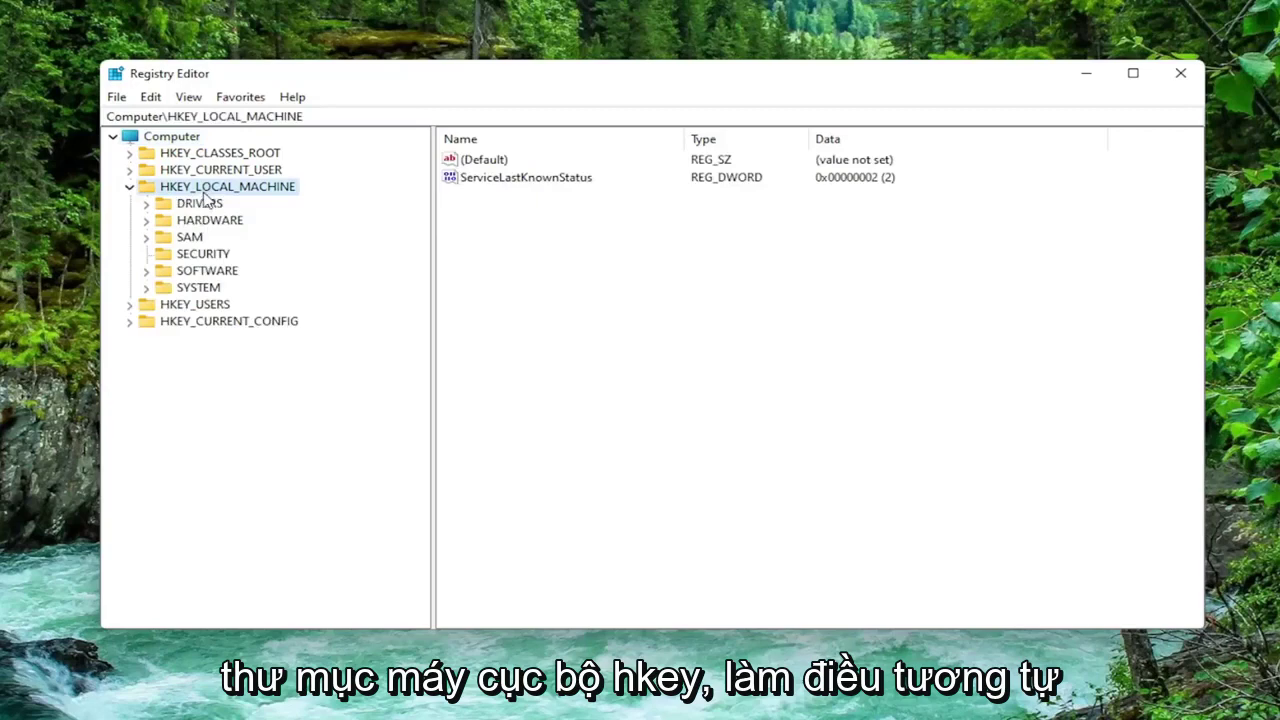
pyautogui.doubleClick(198, 271)
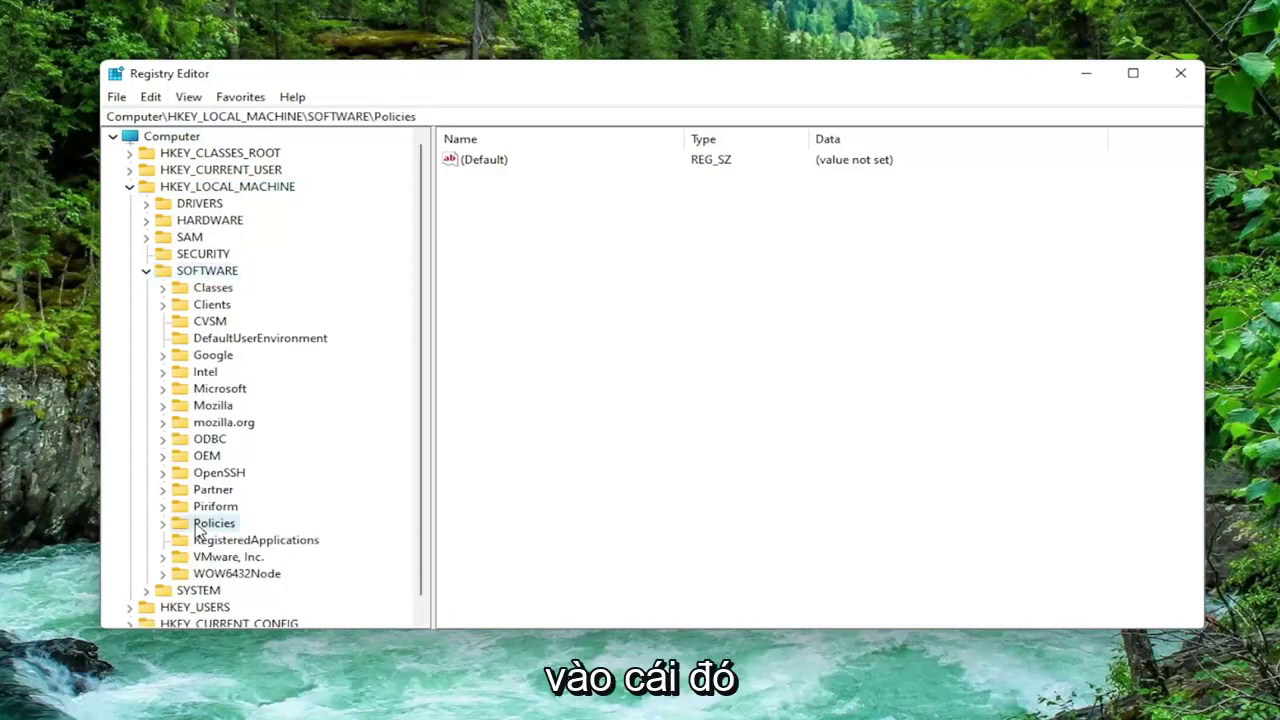
pyautogui.doubleClick(205, 524)
pyautogui.click(251, 545)
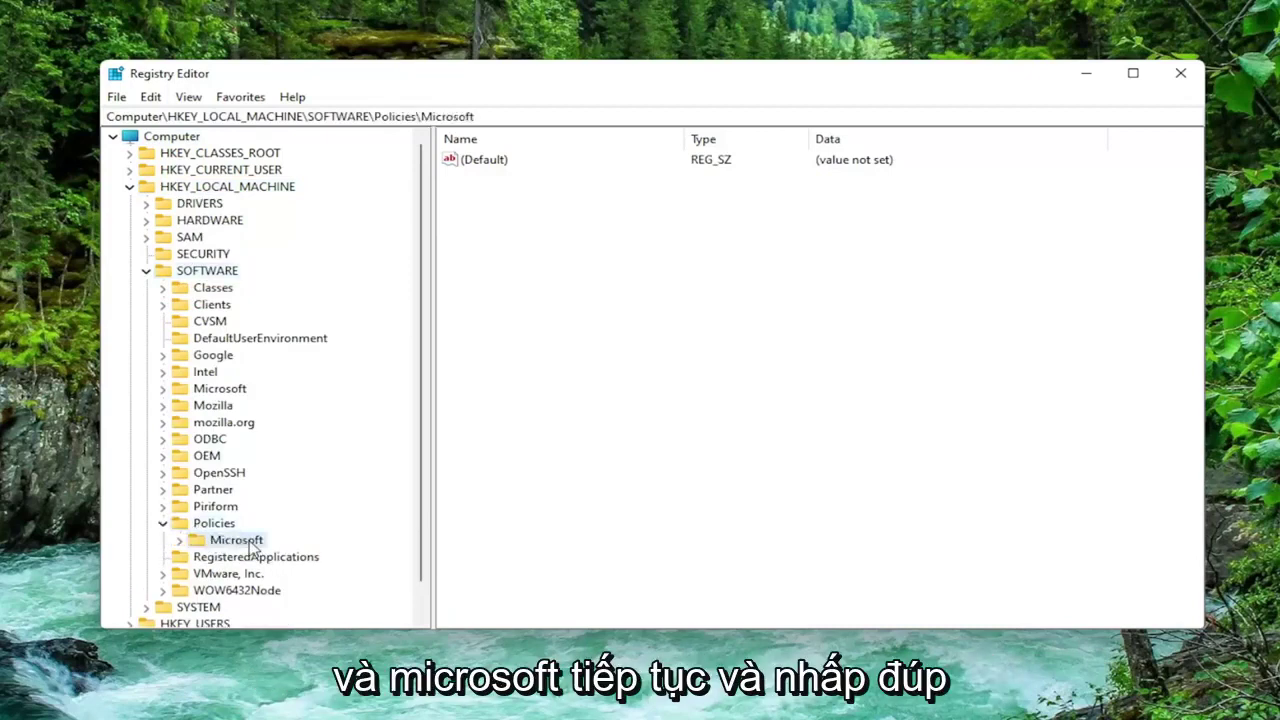
pyautogui.doubleClick(252, 545)
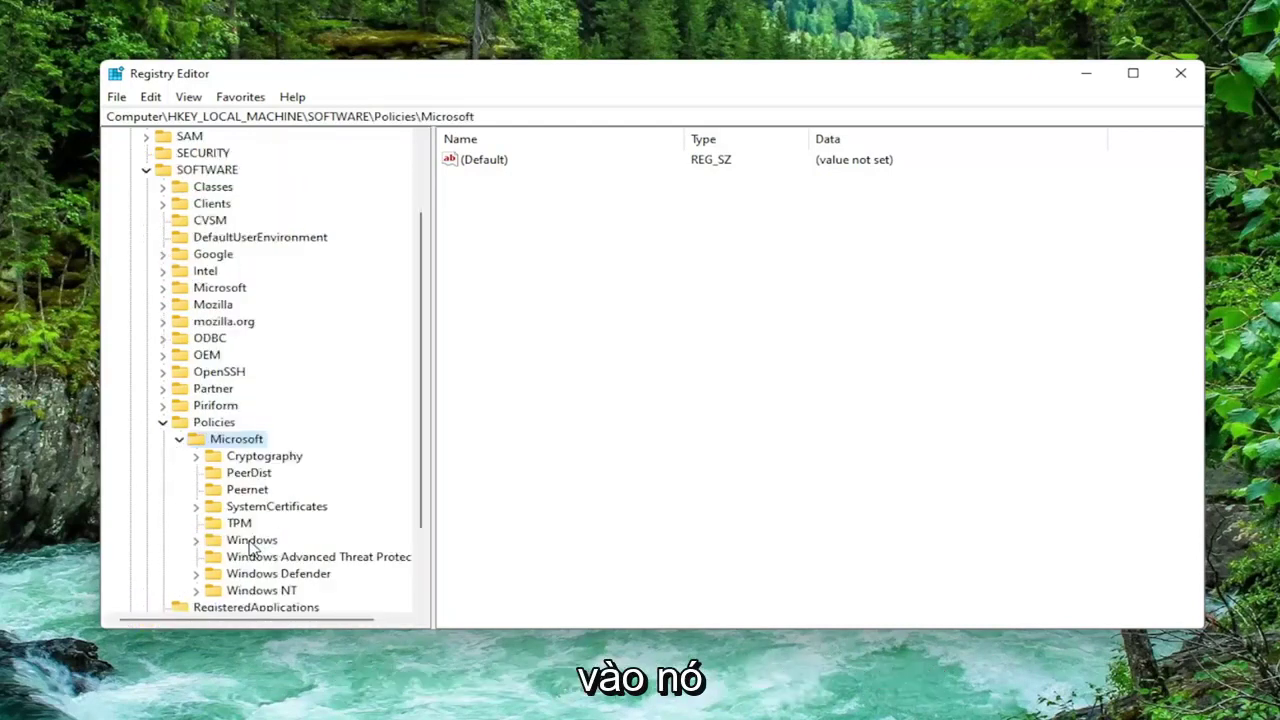
pyautogui.scroll(-2, 250, 540)
pyautogui.click(261, 476)
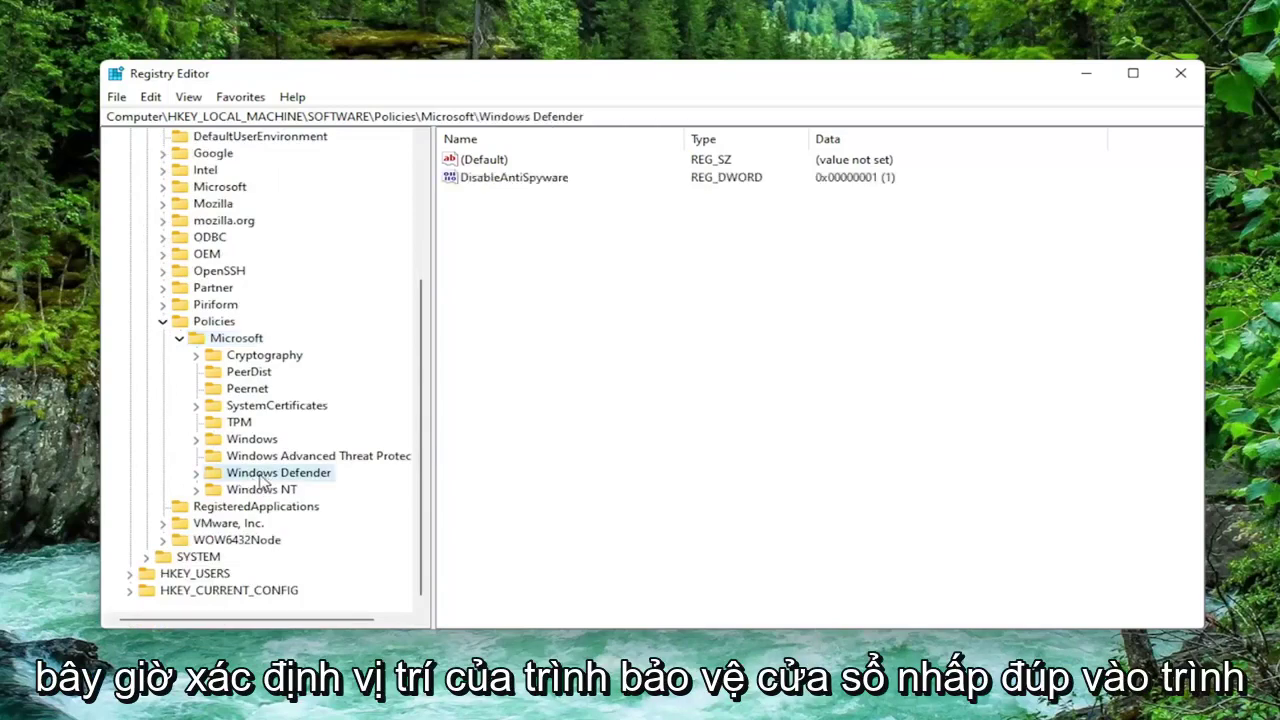
pyautogui.doubleClick(262, 476)
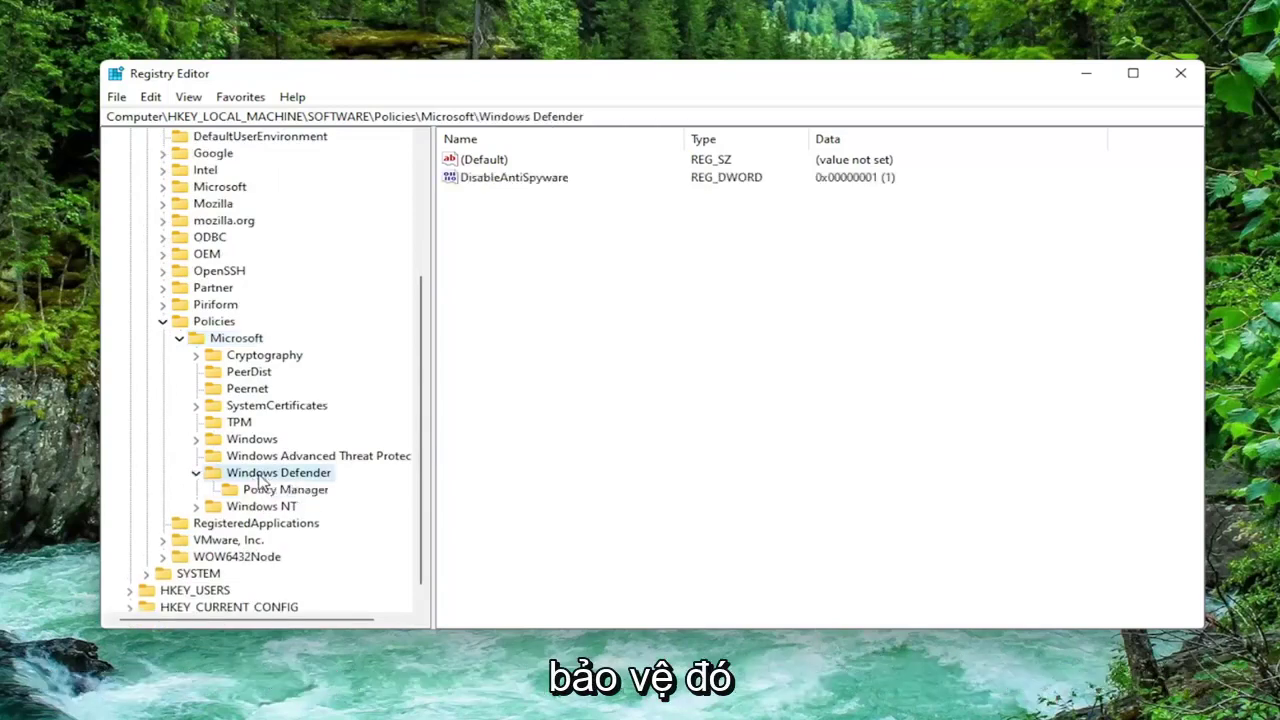
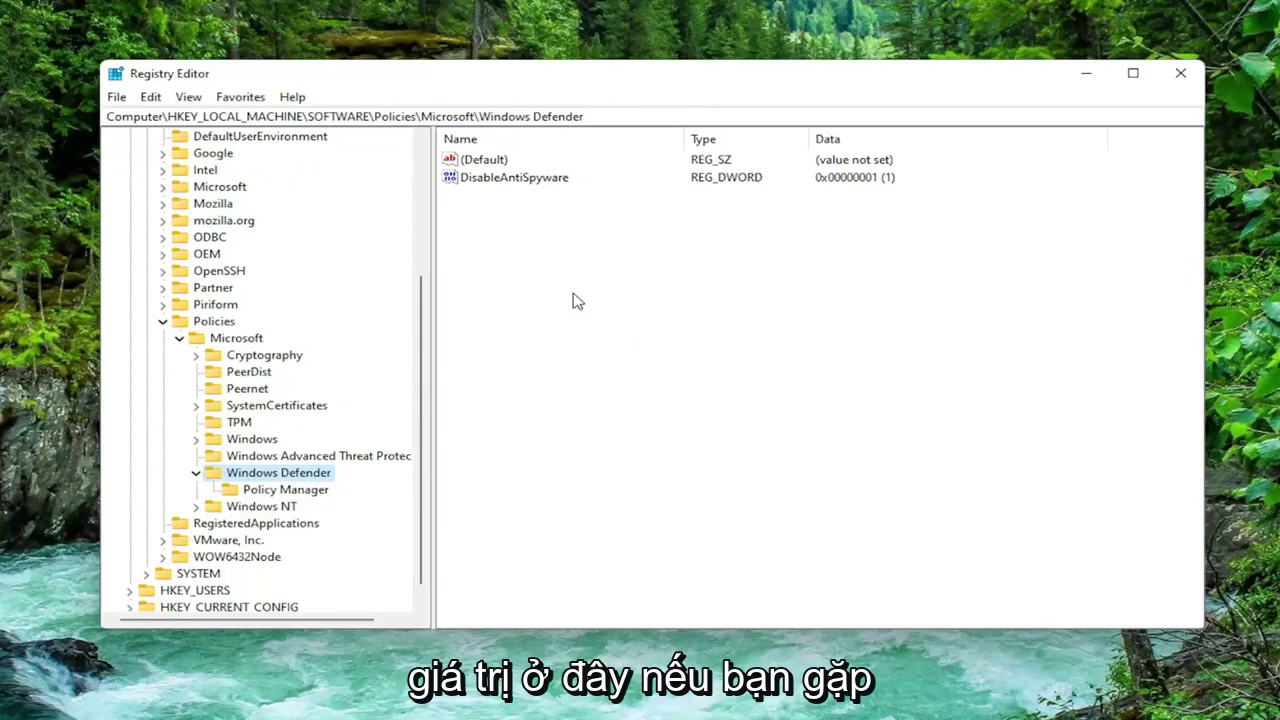
# - Permanently delete the DisableAntiSpyware value from the Windows Defender policy key
pyautogui.rightClick(524, 185)
pyautogui.click(576, 241)
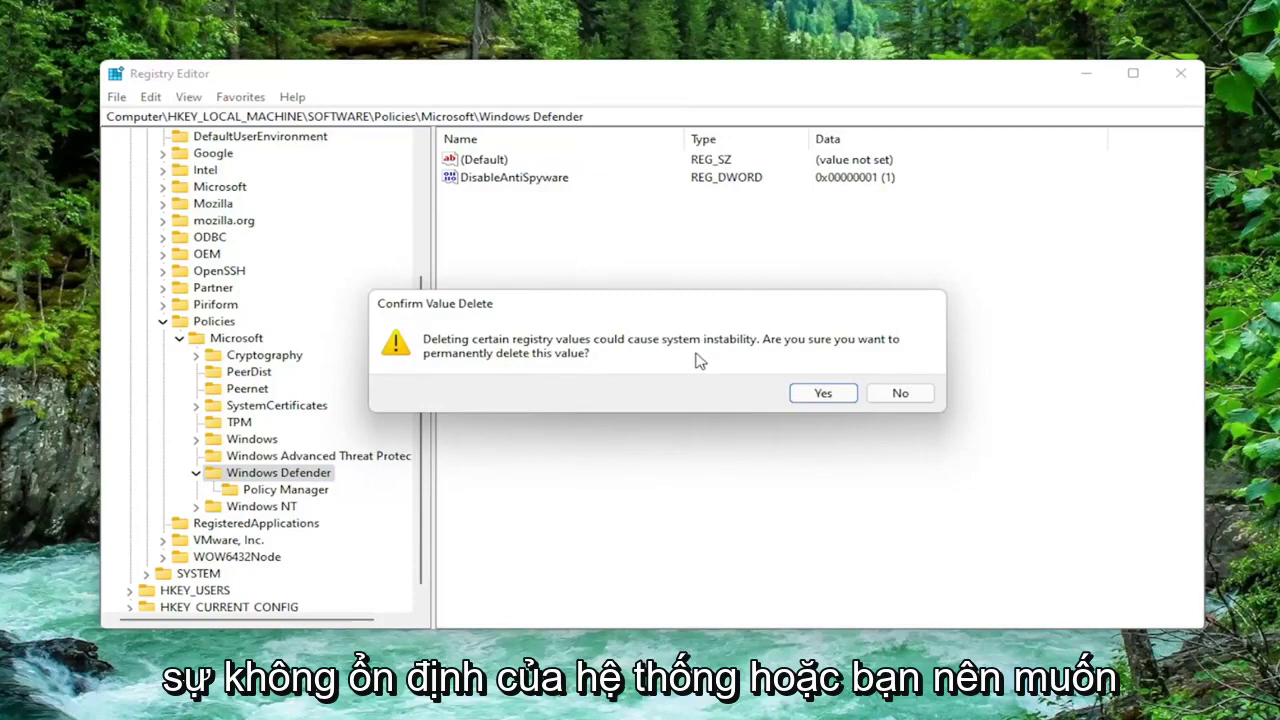
pyautogui.click(825, 394)
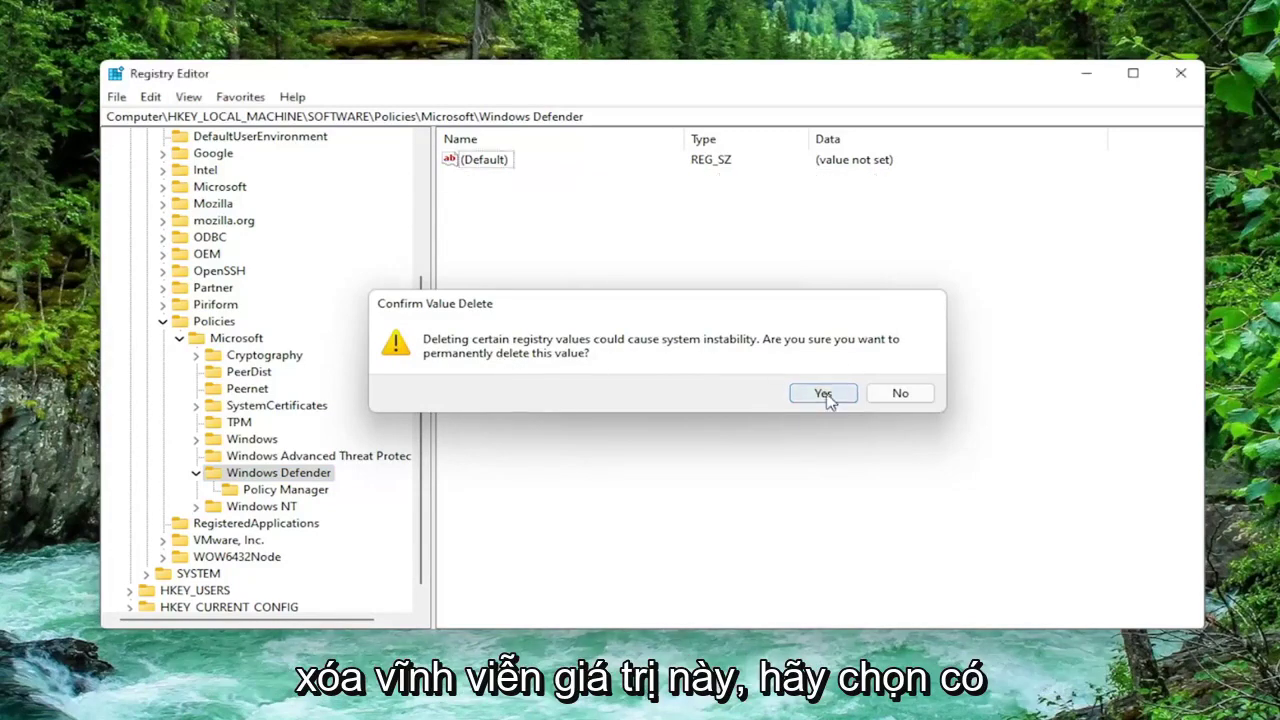
# - Collapse the expanded registry keys back to Computer and close Registry Editor
pyautogui.click(196, 472)
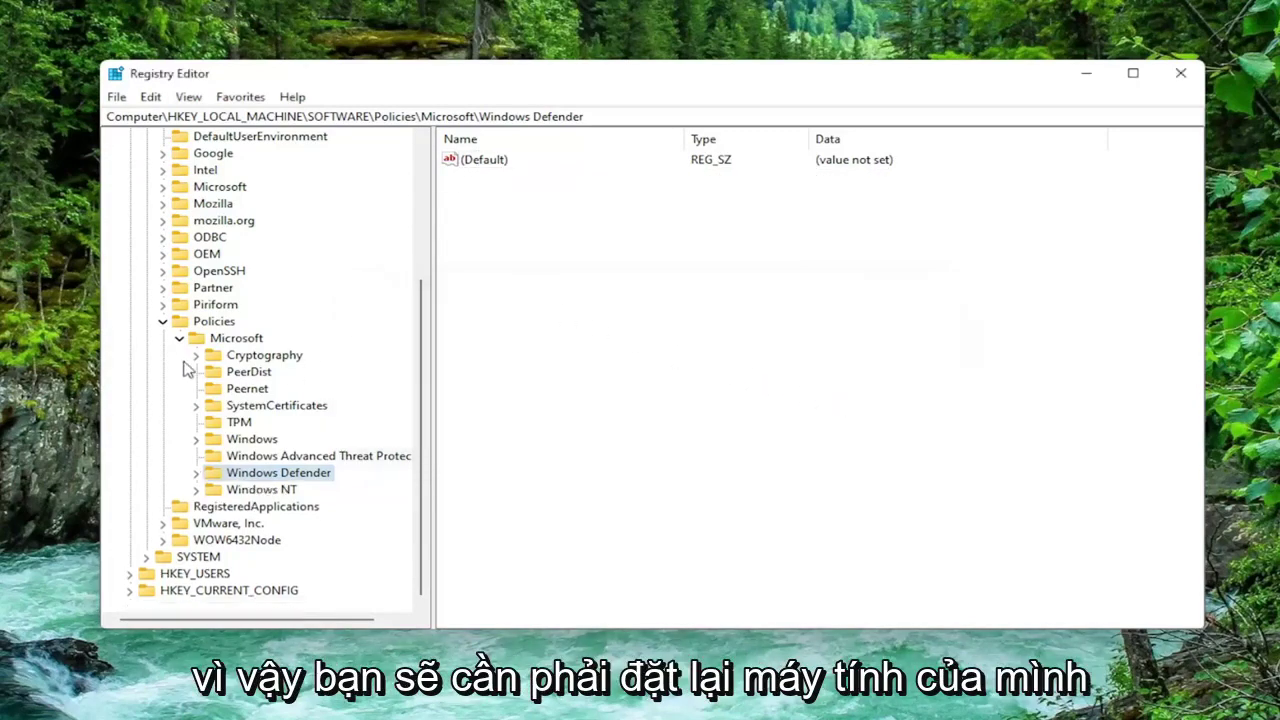
pyautogui.click(179, 338)
pyautogui.click(163, 489)
pyautogui.click(146, 253)
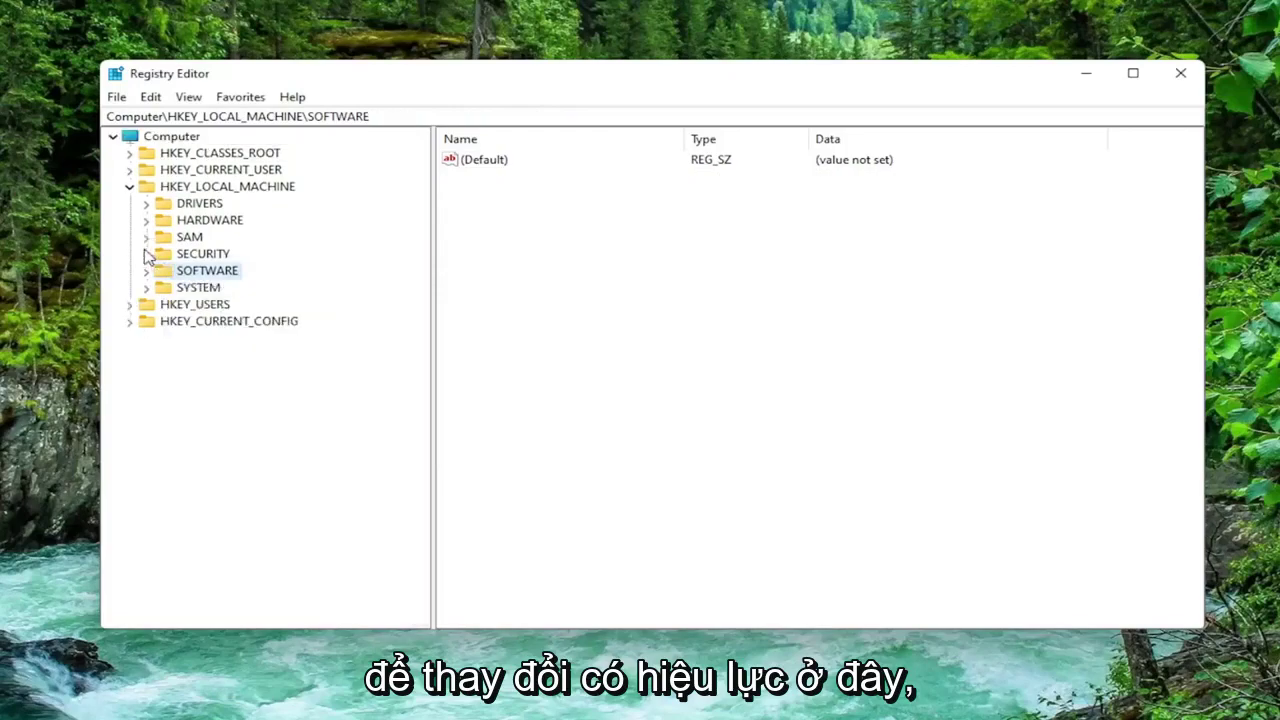
pyautogui.click(129, 186)
pyautogui.click(170, 136)
pyautogui.click(1180, 73)
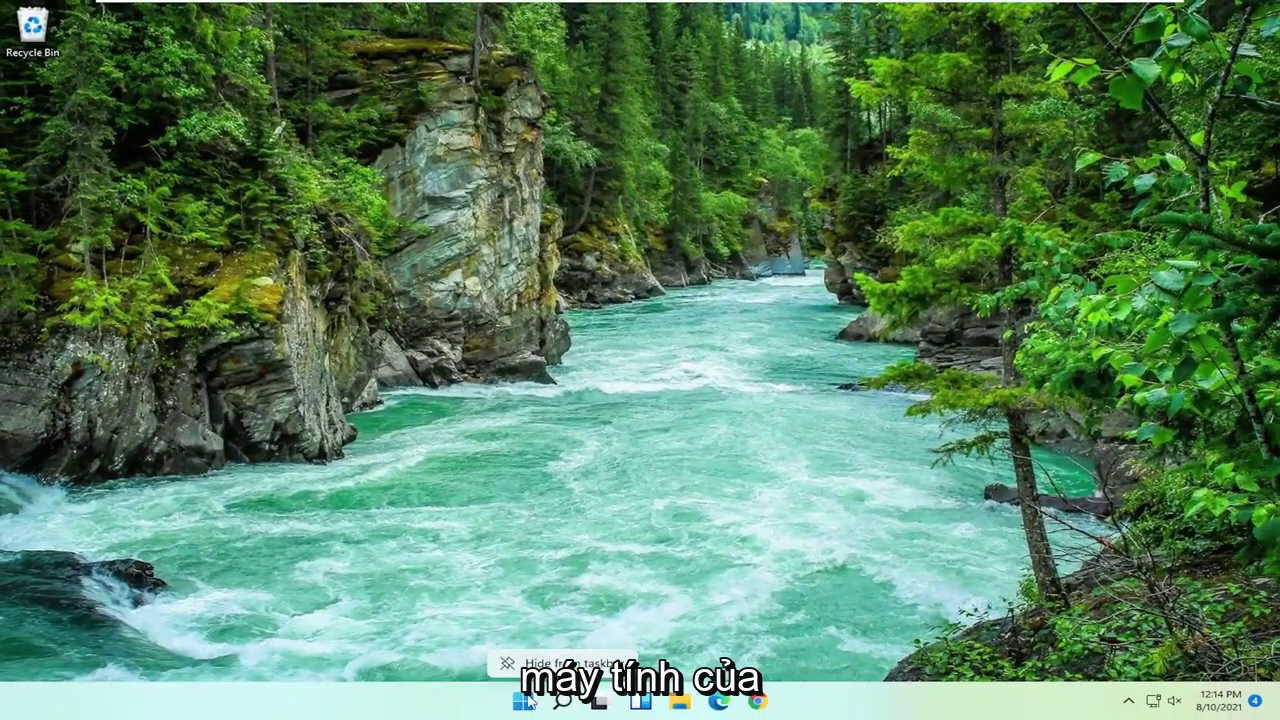
# - Bring up the computer's shut down or sign out options
pyautogui.rightClick(523, 716)
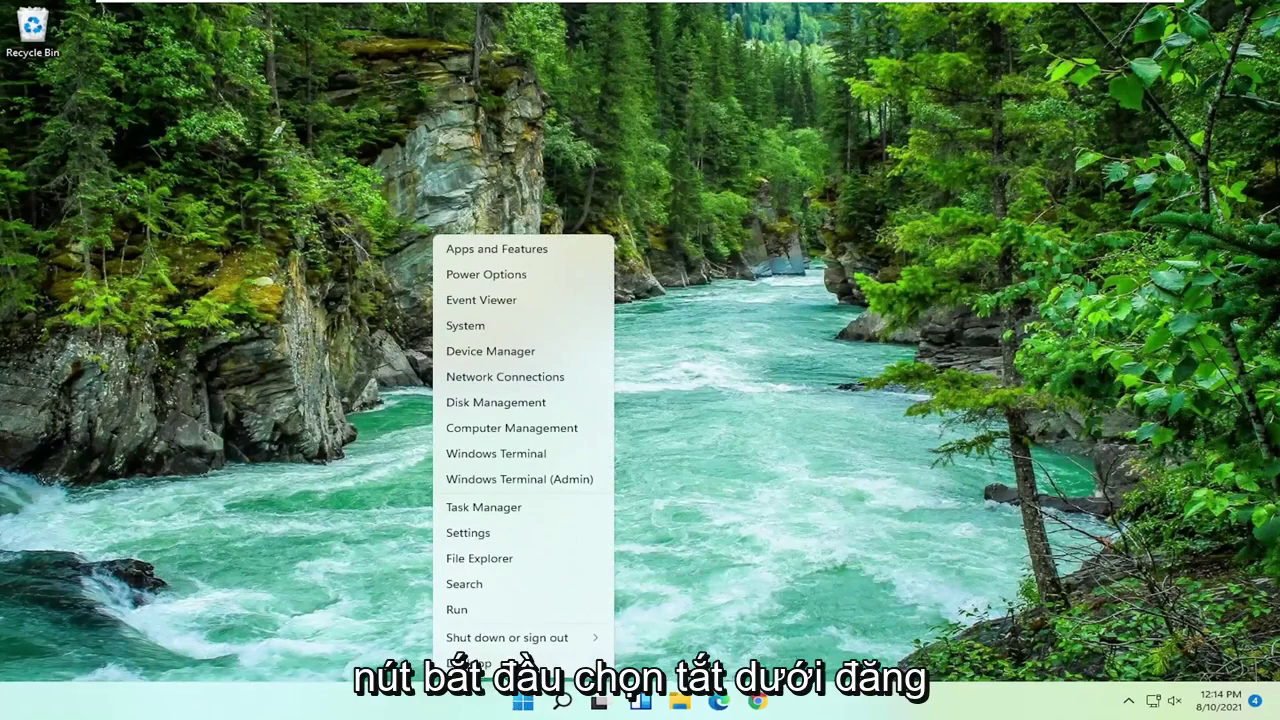
pyautogui.moveTo(484, 643)
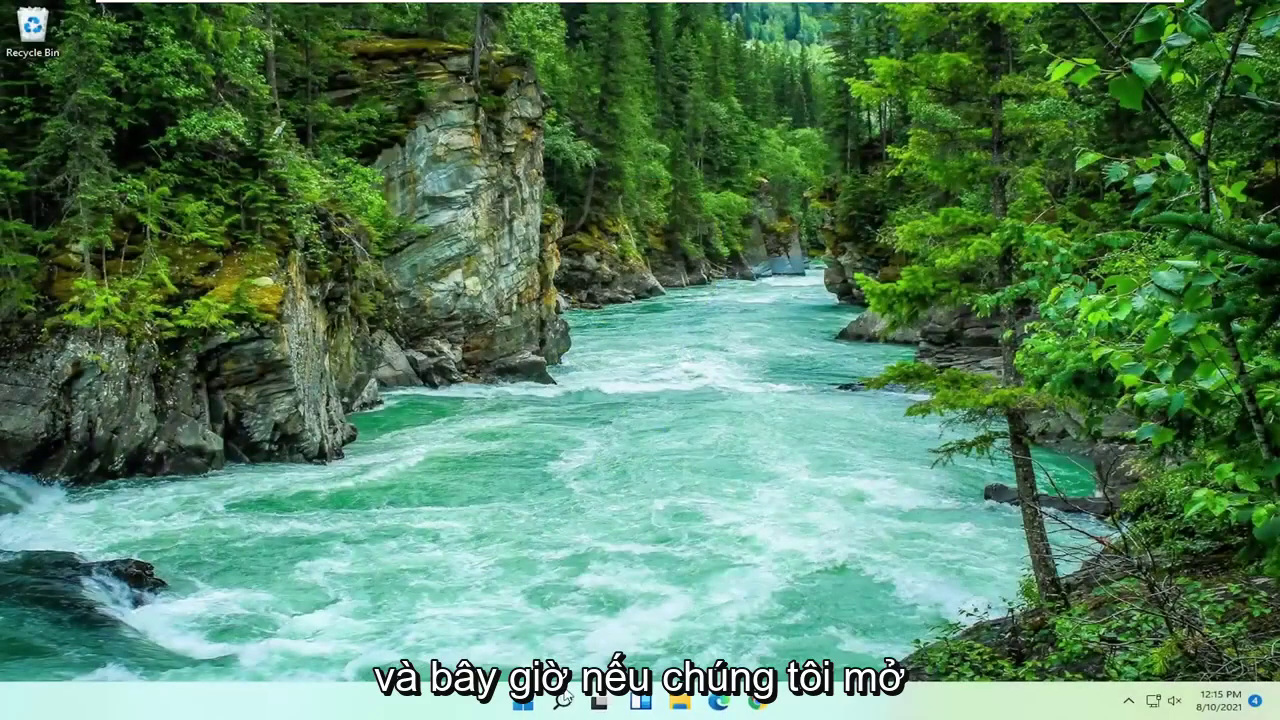
# - Search for windows security, launch the Windows Security app and open Virus & threat protection
pyautogui.click(563, 700)
pyautogui.write('w')
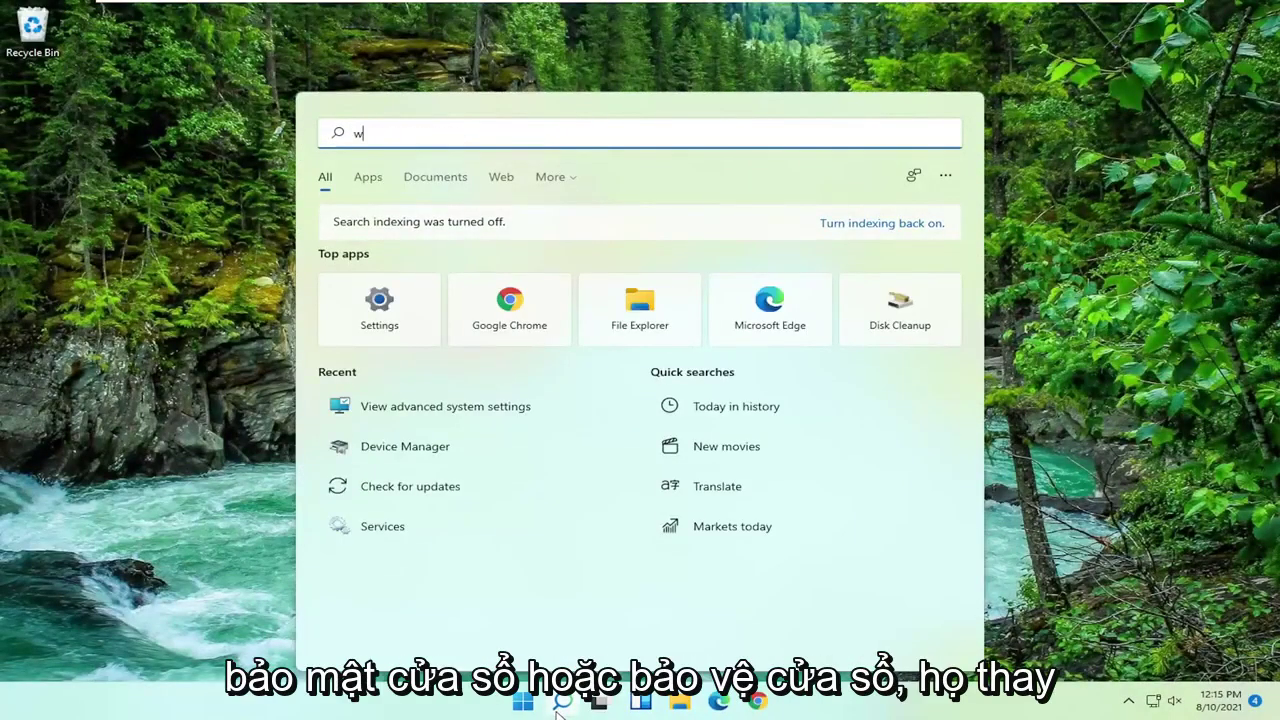
pyautogui.write('indows security')
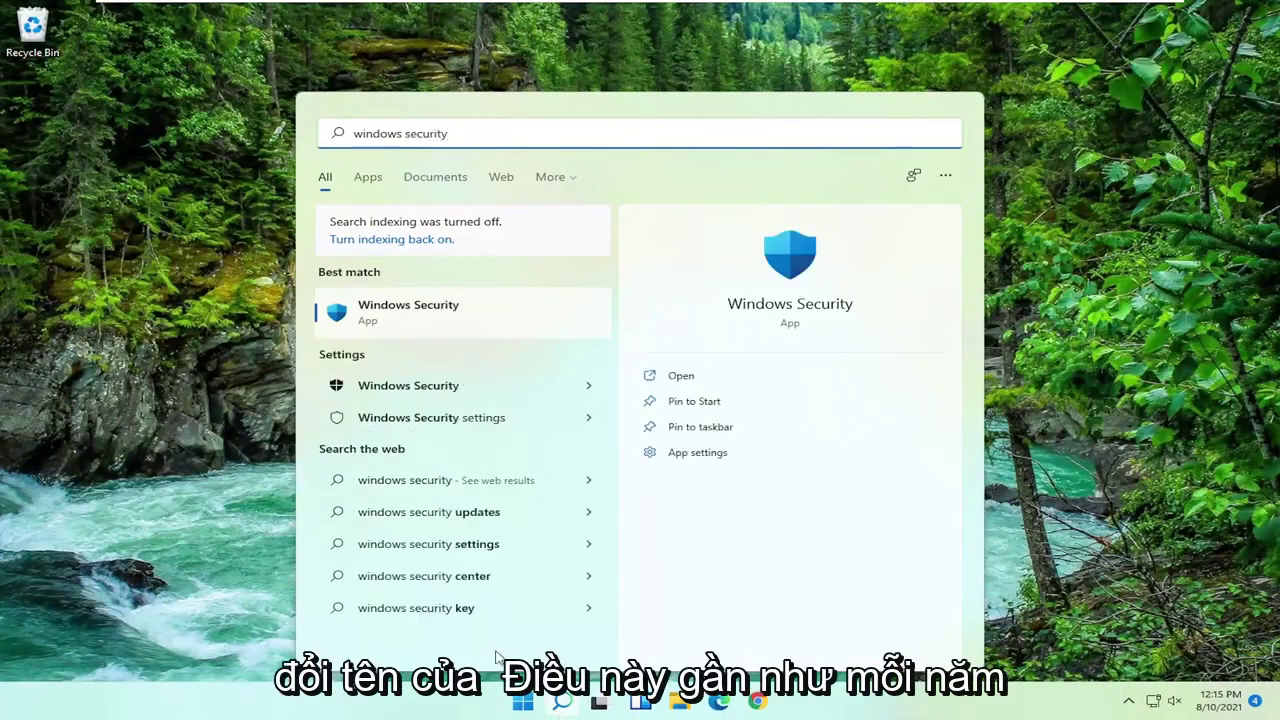
pyautogui.click(400, 312)
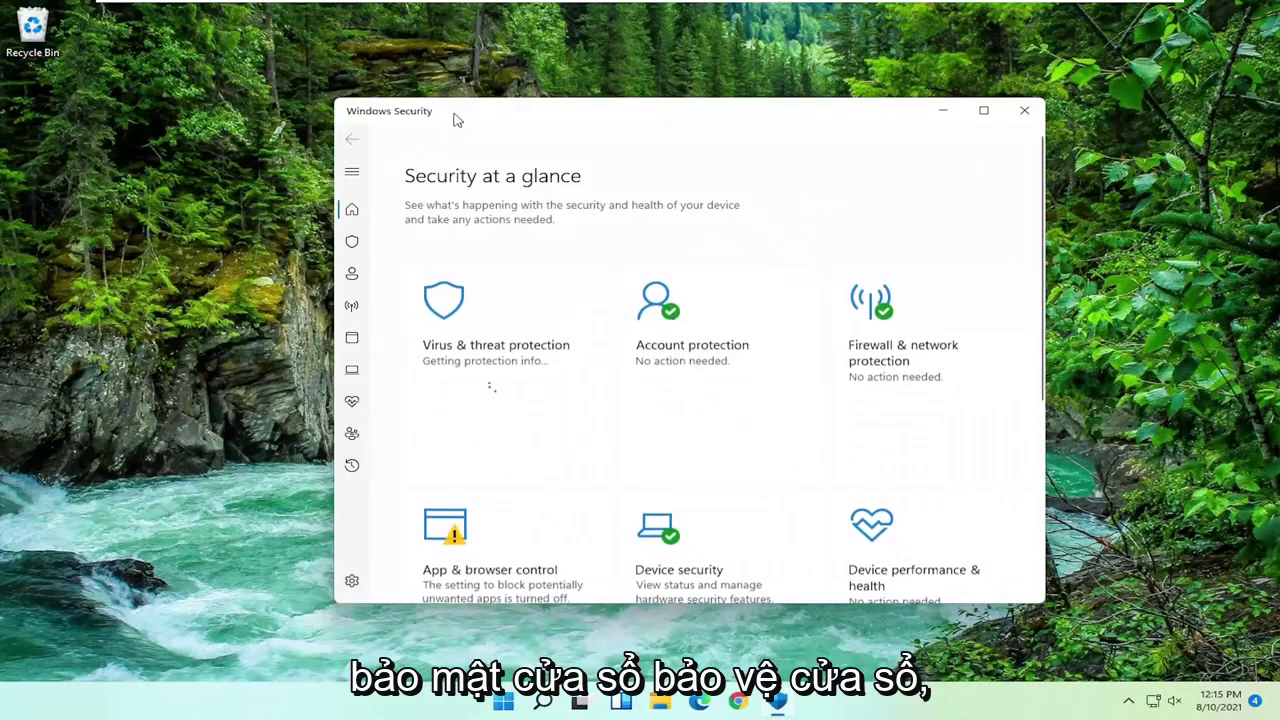
pyautogui.moveTo(461, 111); pyautogui.dragTo(420, 83)
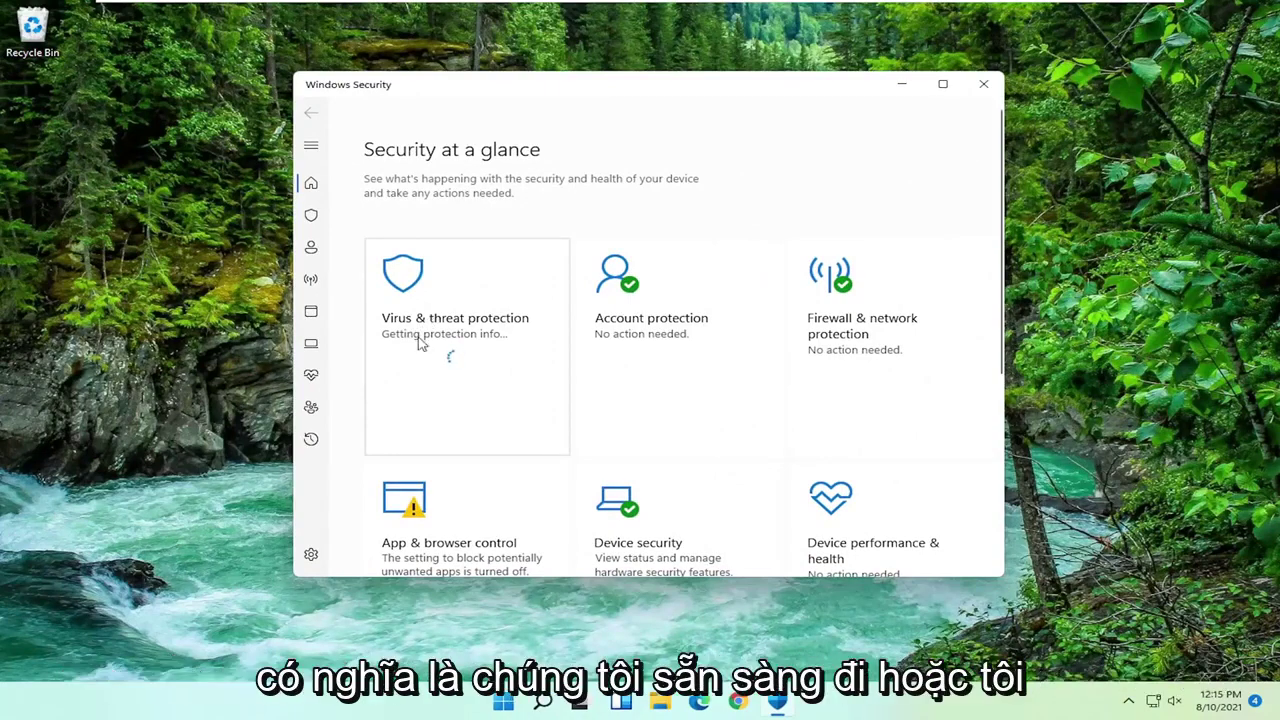
pyautogui.click(470, 336)
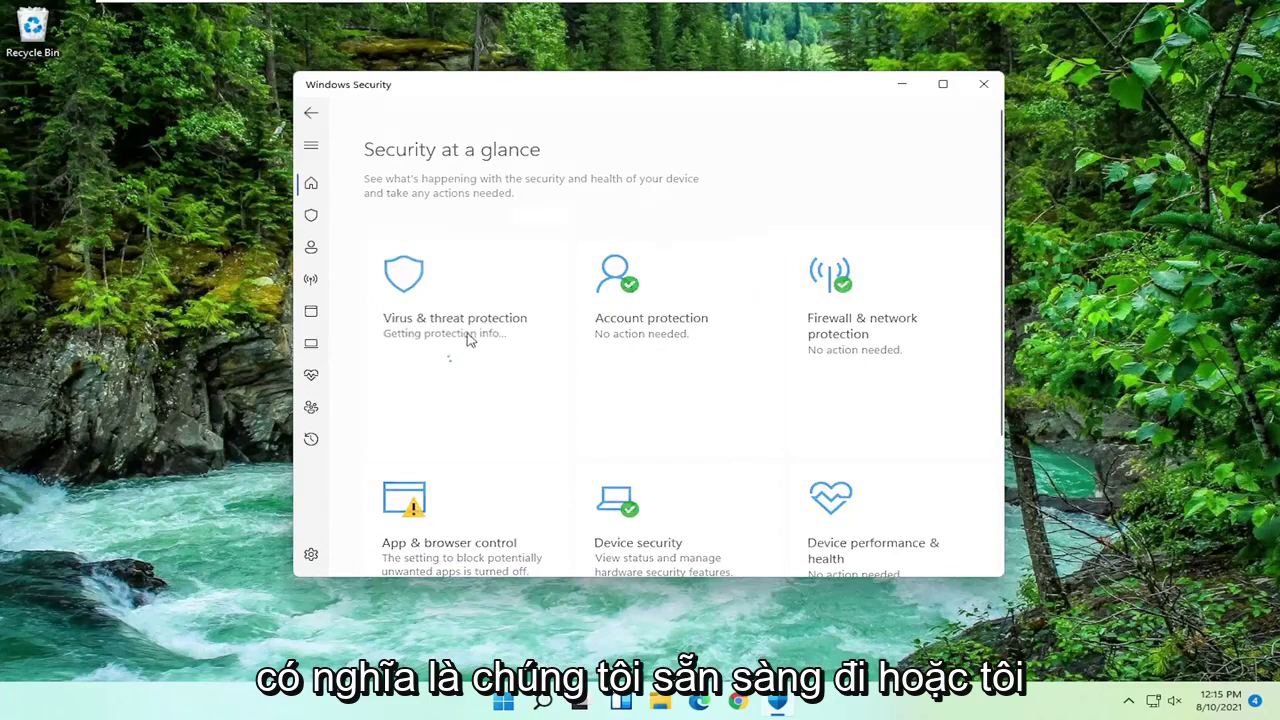